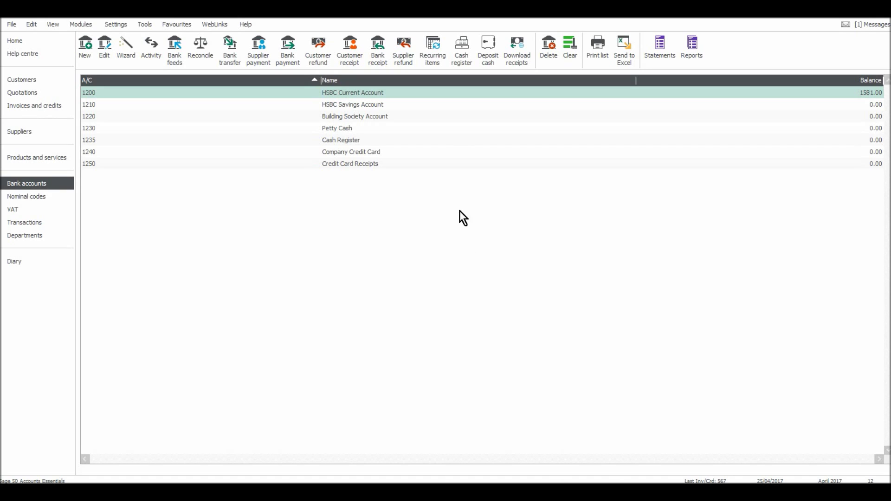
- Start an HSBC bank payment dated 14/07/2017 with reference 5112
left_click(358, 46)
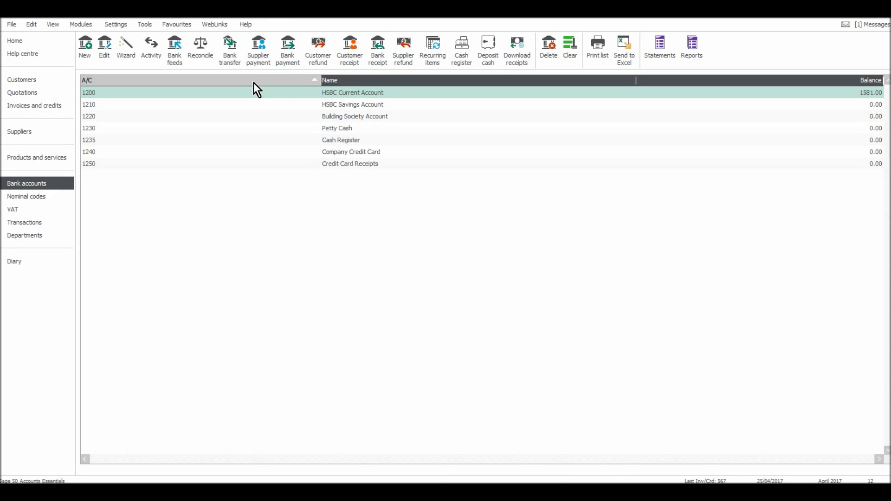
left_click(288, 54)
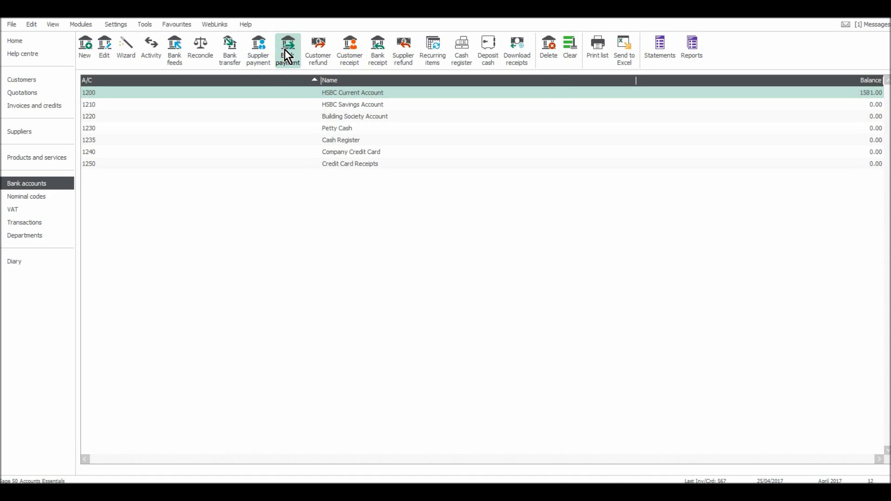
left_click_drag(310, 79, 417, 136)
key("Tab")
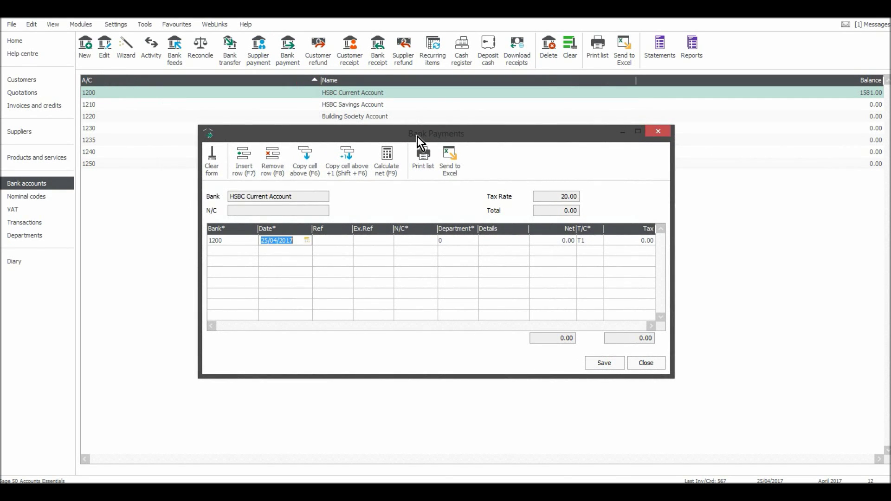
type("14/07/2017")
key("Tab")
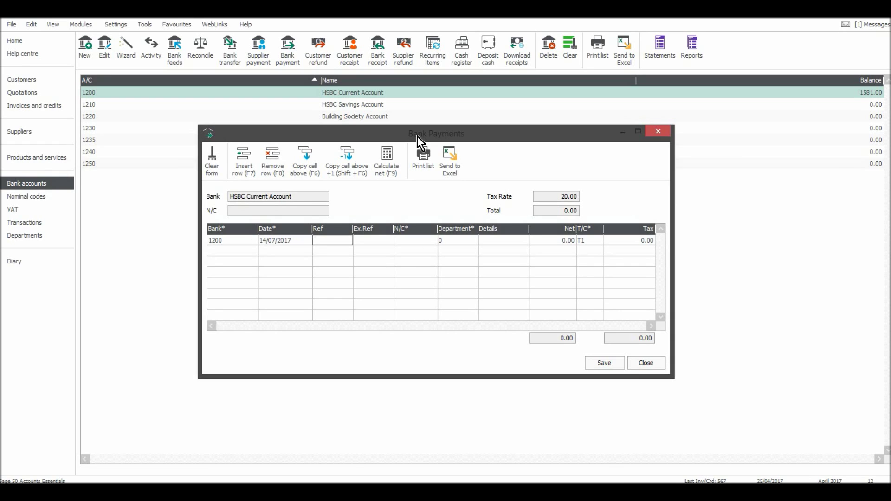
type("5112")
key("Tab")
key("Tab")
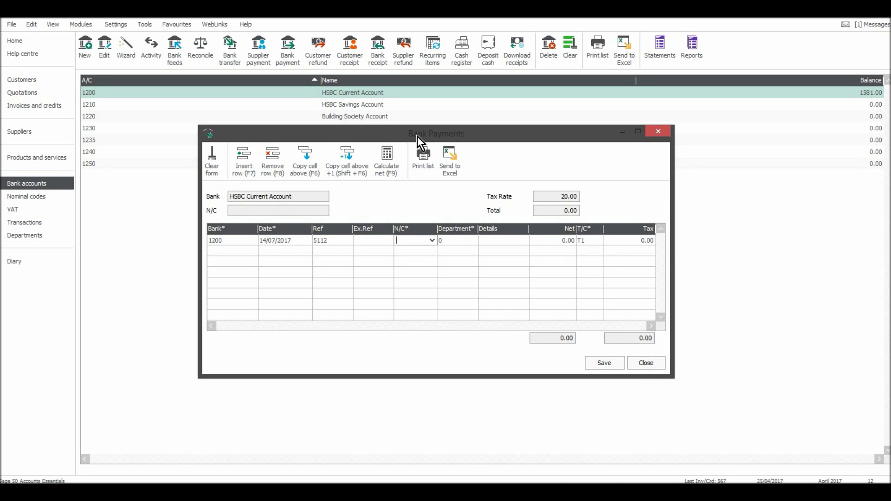
- Post it to 7200 Electricity as 'Electric March 17', 80.00 net with 16.00 VAT
type("7003")
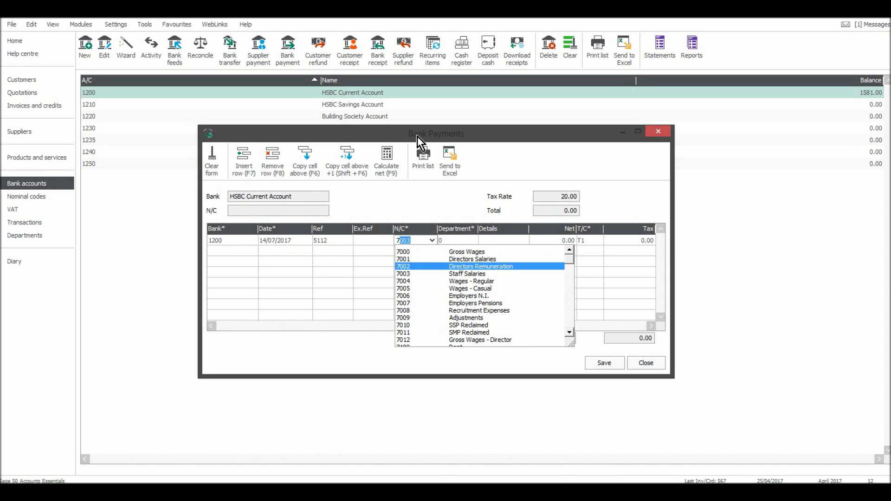
key("Down")
key("Down")
key("Down")
key("Down")
key("Down")
key("Down")
key("Down")
key("Down")
key("Down")
key("Down")
key("Down")
key("Down")
key("Down")
key("Down")
key("Down")
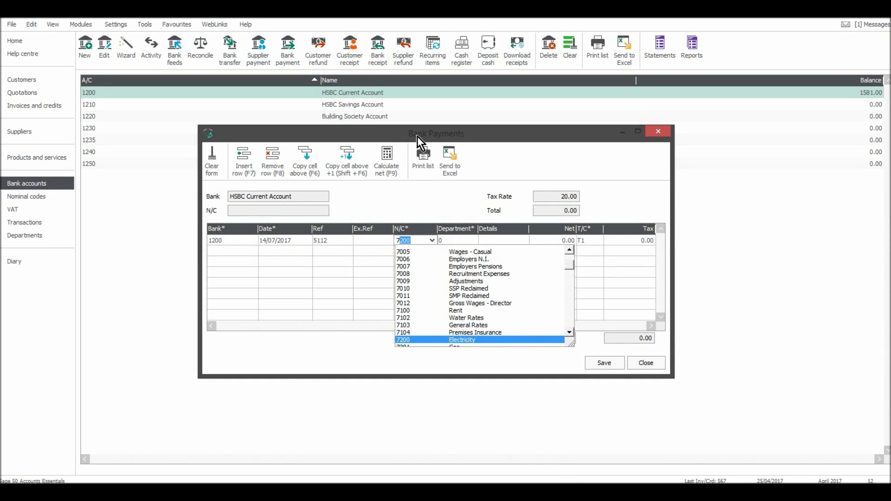
key("Tab")
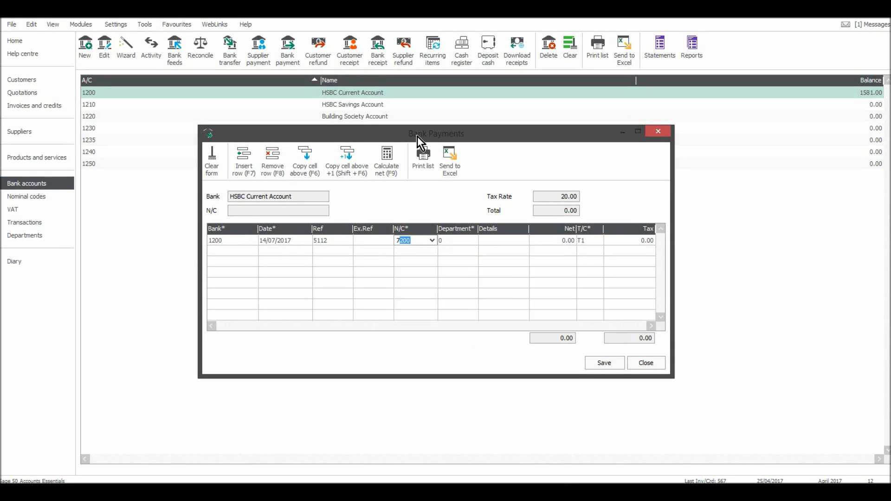
key("Tab")
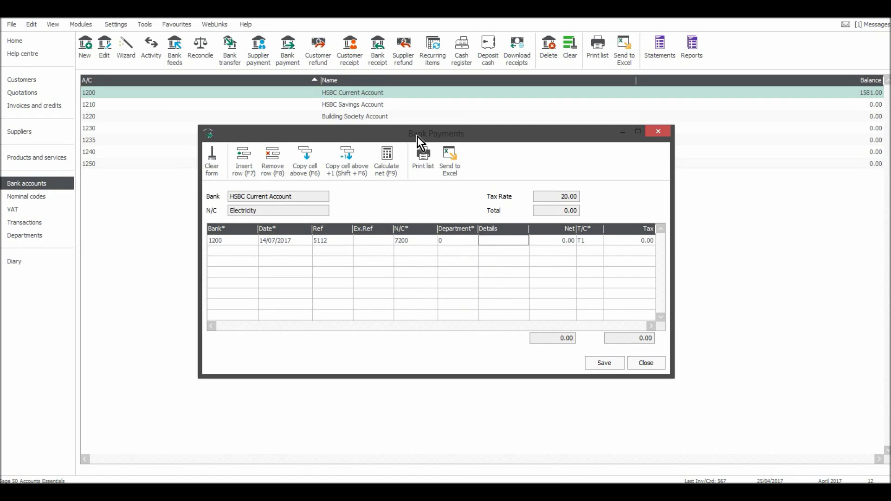
type("Electric March 17")
key("Tab")
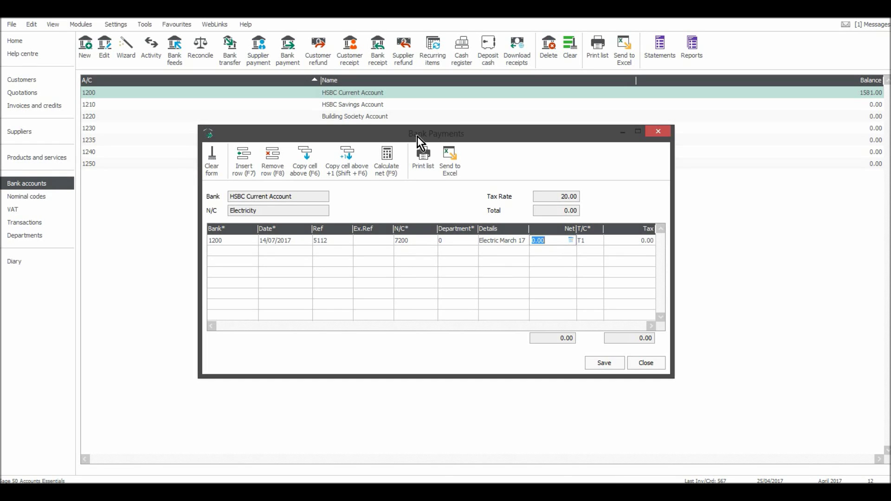
type("80")
key("Tab")
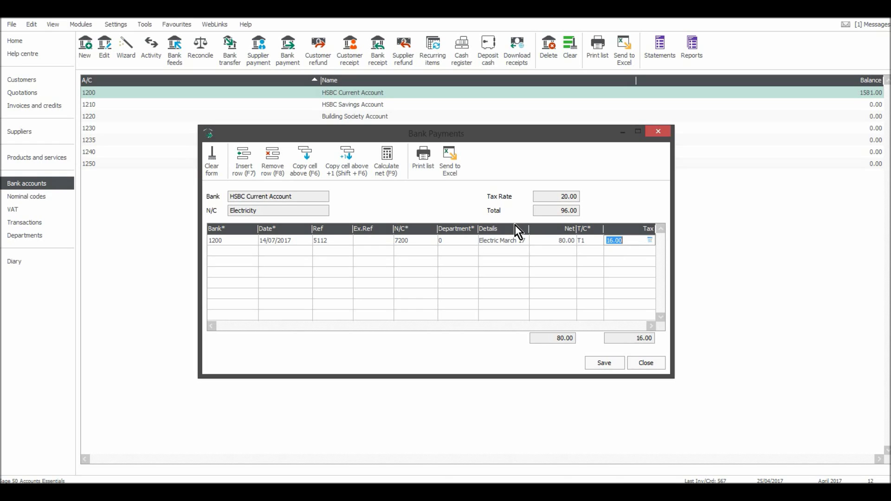
- Add a second line on bank 1200 dated 15/07/2017, coded to 7901 Bank Charges
key("Tab")
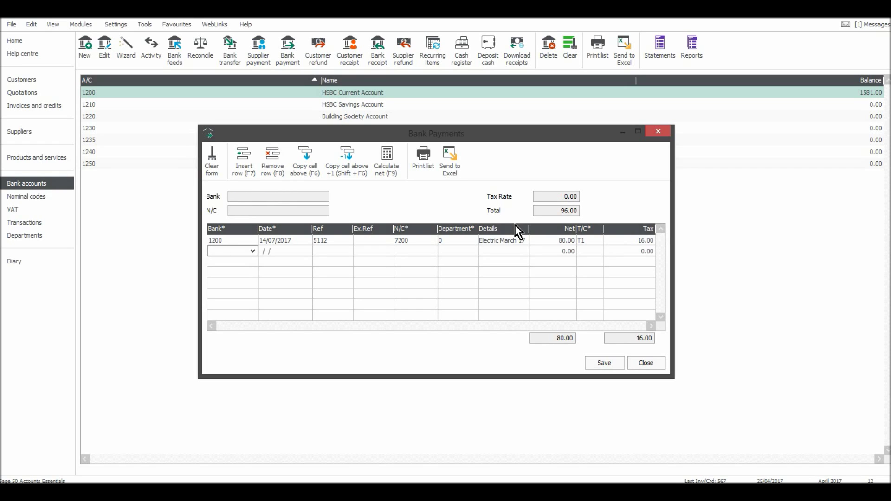
type("1200")
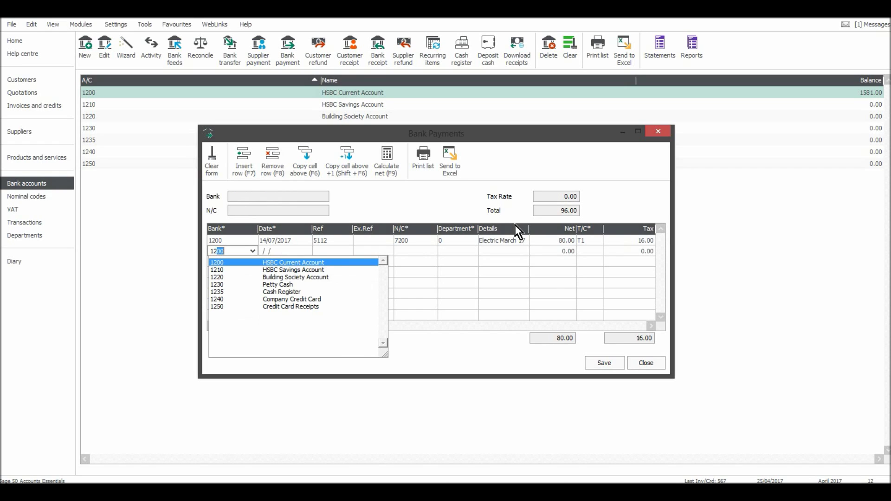
key("Tab")
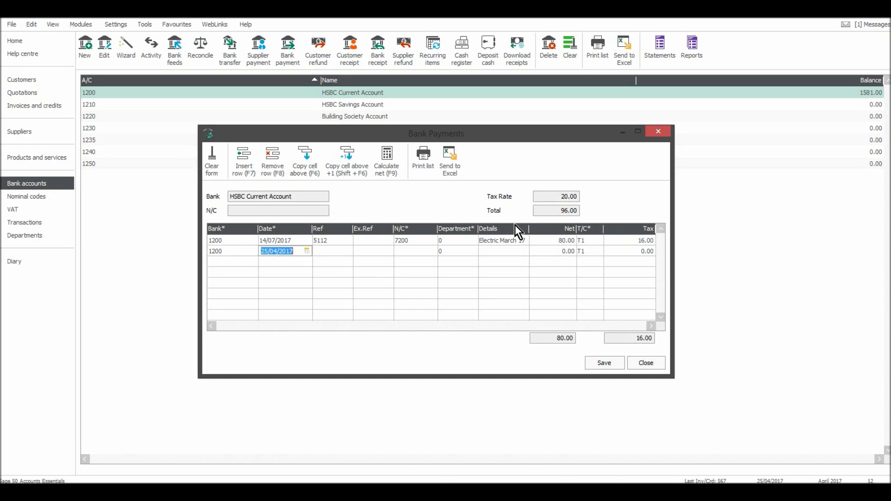
type("15/07/2017")
key("Tab")
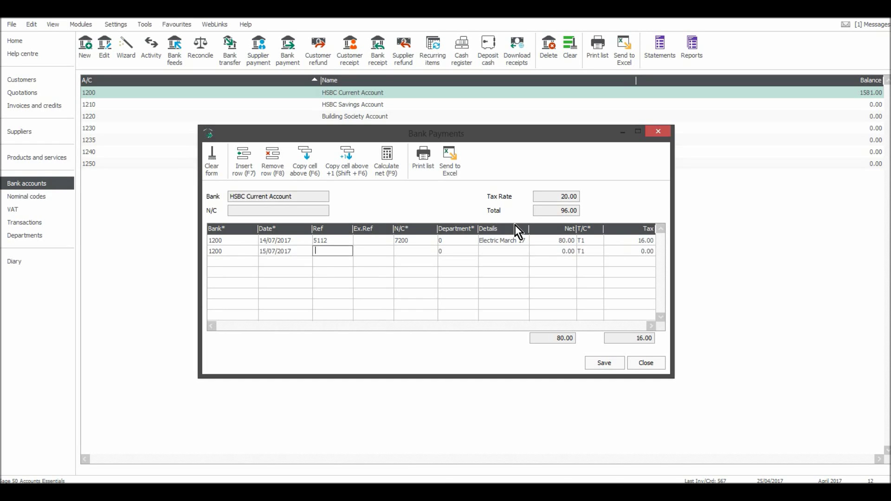
key("Tab")
key("Tab")
type("79")
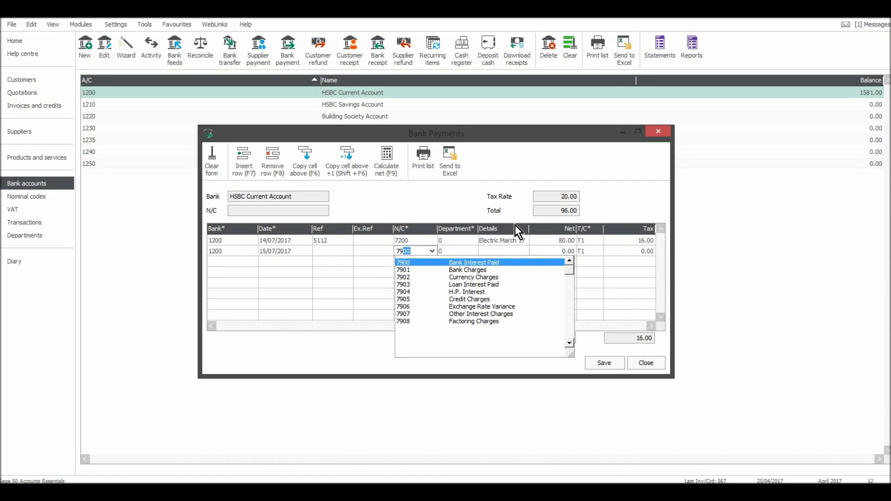
key("Down")
key("Return")
key("Tab")
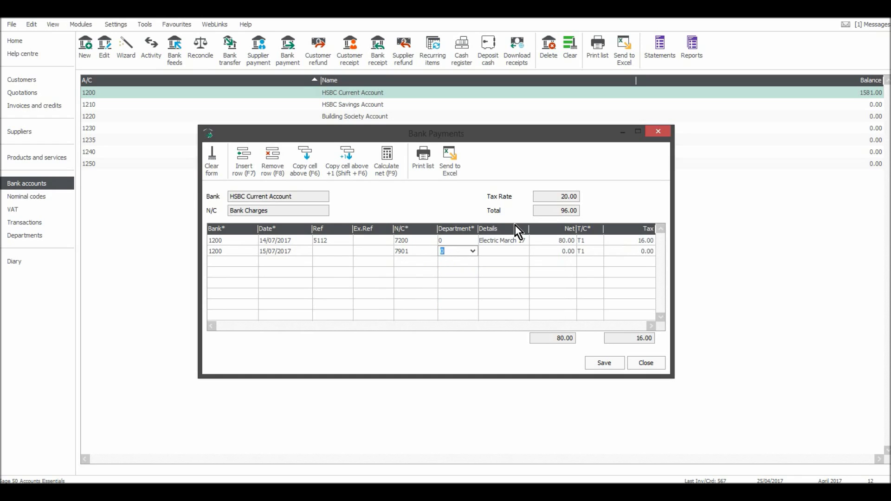
key("Tab")
- Detail it 'Bank charge', 7.50 net with tax code T9, and save both payments
type("B")
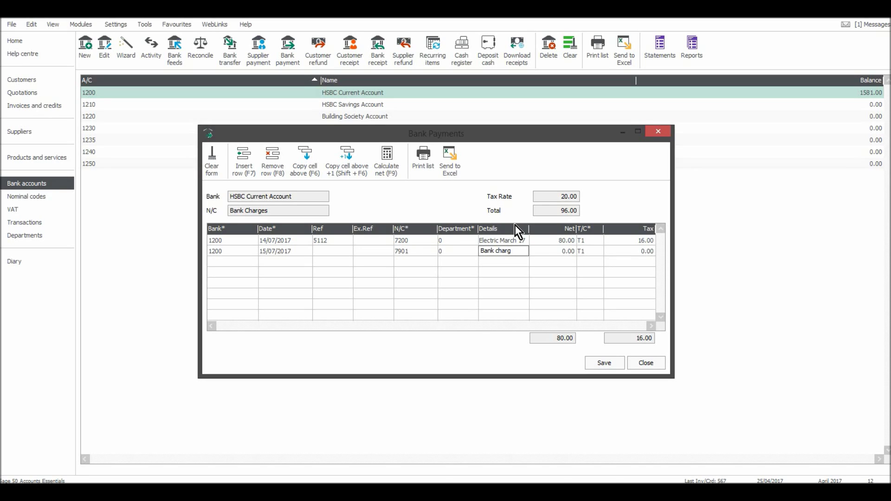
type("ank charge")
key("Tab")
type("7.50")
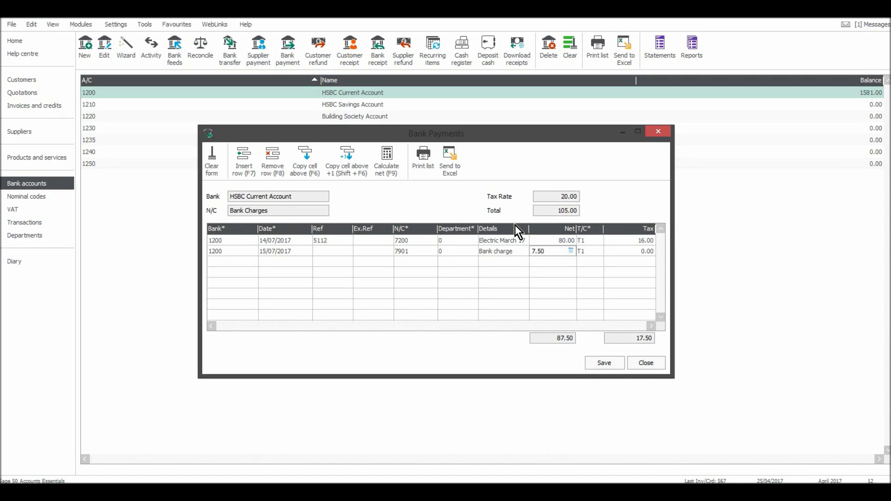
key("Tab")
type("T9")
key("Tab")
key("Tab")
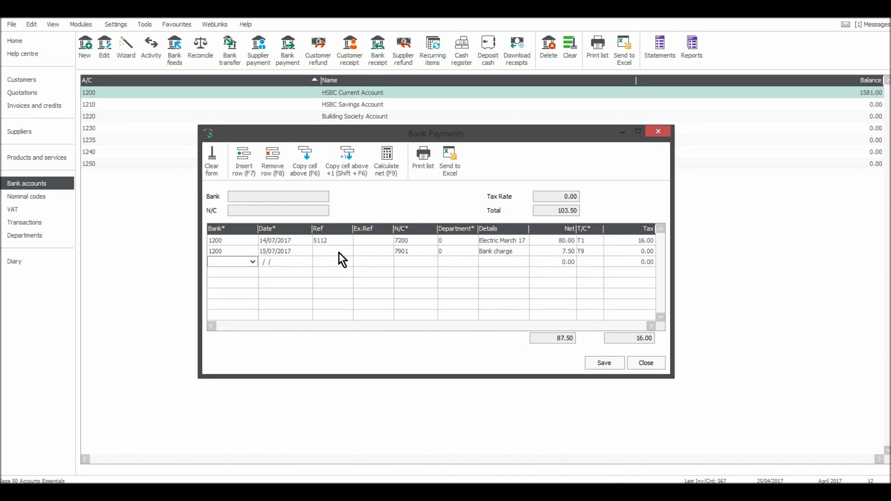
left_click(605, 360)
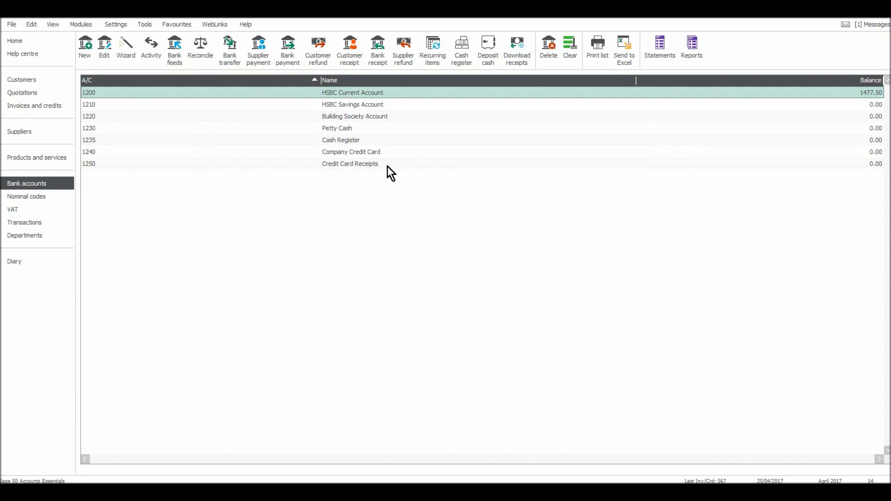
double_click(387, 92)
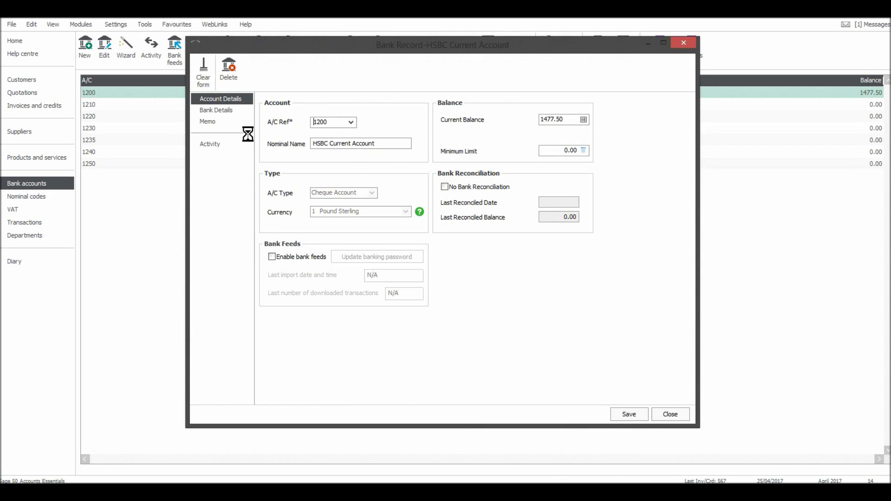
- Show the HSBC account's activity sorted by date, oldest first
left_click(228, 146)
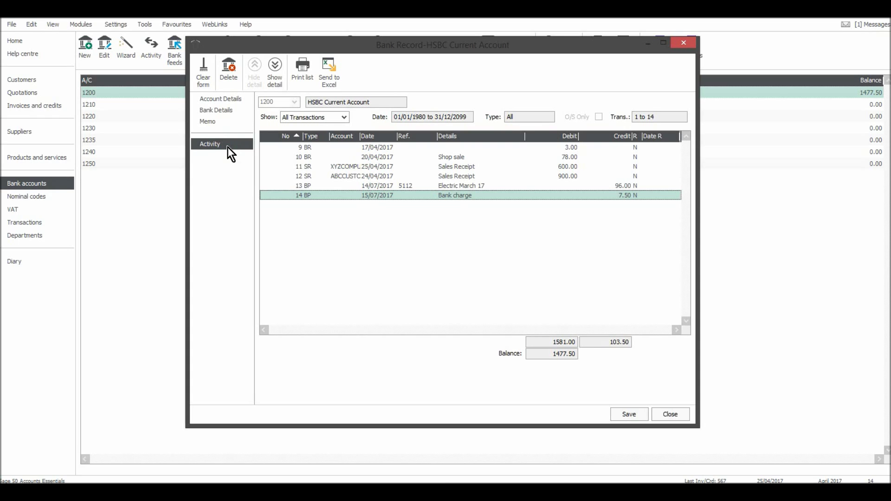
left_click(366, 136)
left_click(369, 135)
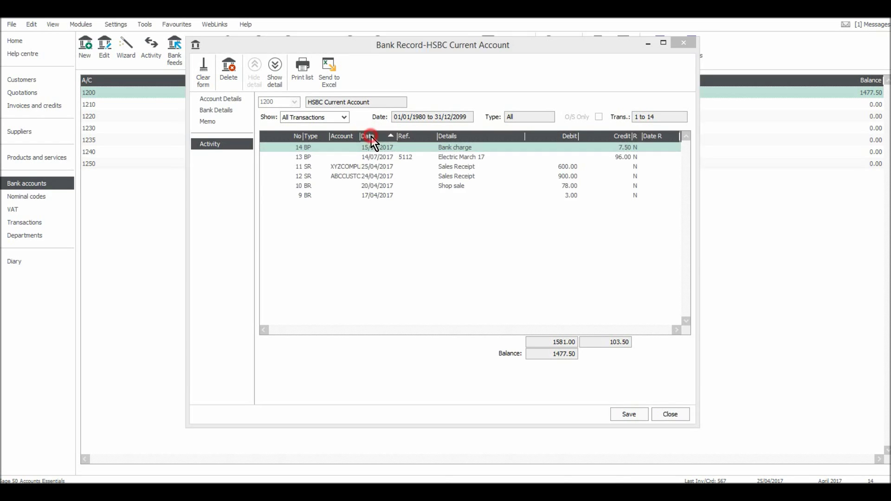
left_click(374, 136)
left_click(380, 135)
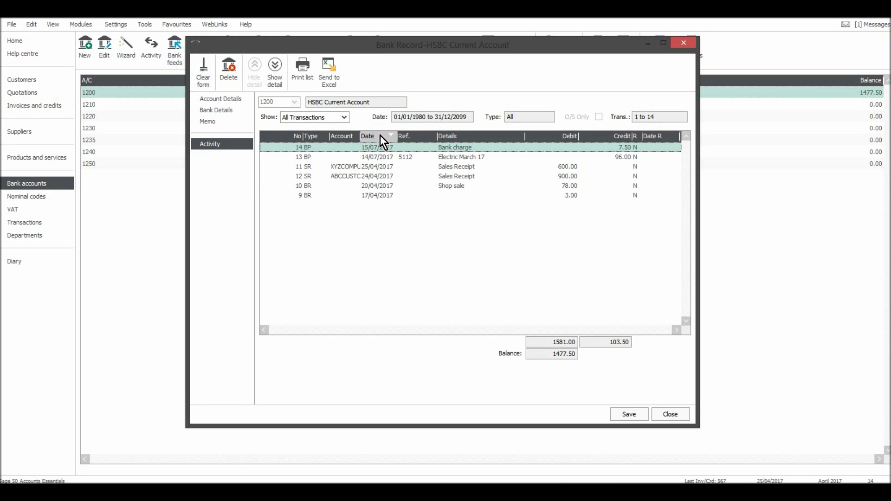
left_click(380, 135)
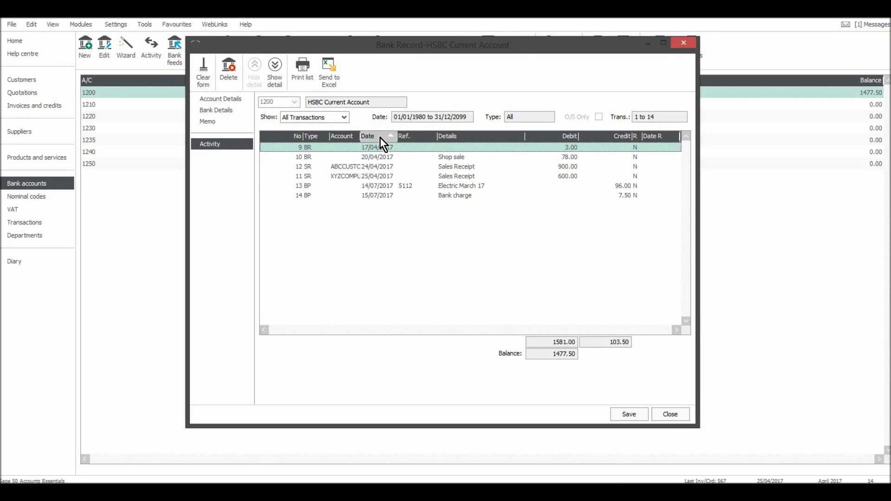
- Check the 78.00 sale, 900.00 and 600.00 receipts, Electric payment and Bank charge, then close the record
left_click(540, 156)
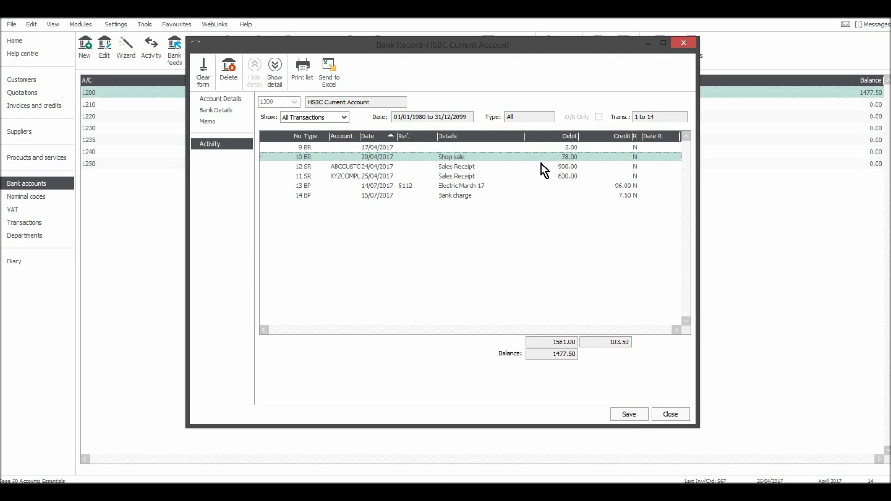
left_click(541, 165)
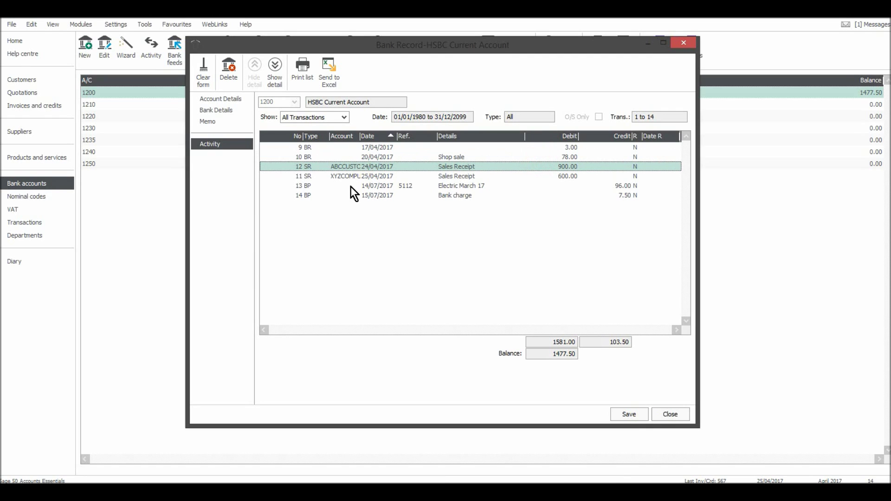
left_click(363, 176)
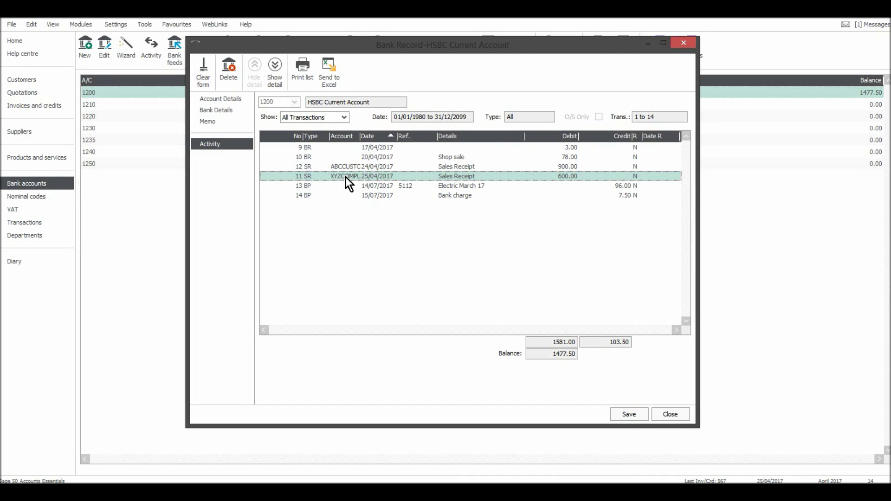
left_click(478, 188)
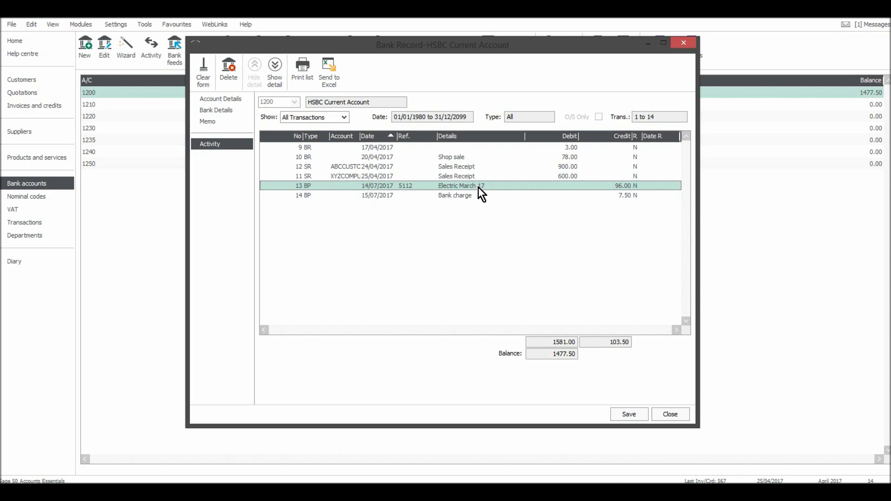
left_click(478, 195)
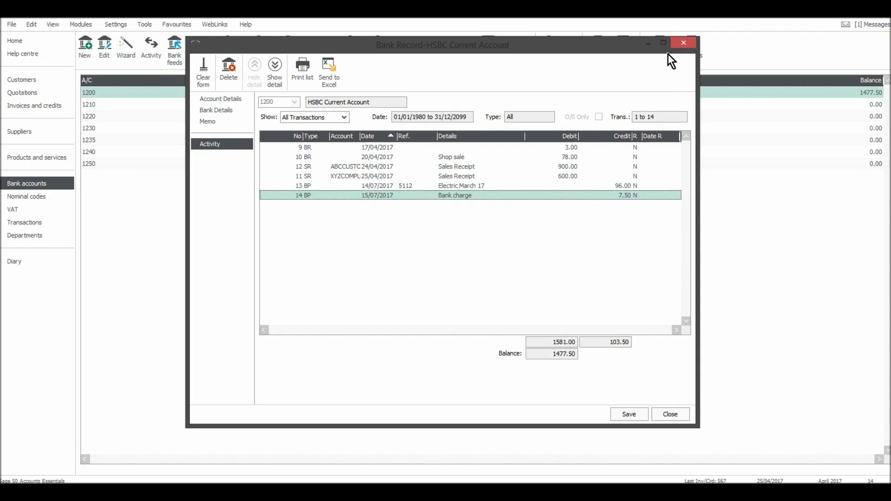
left_click(683, 42)
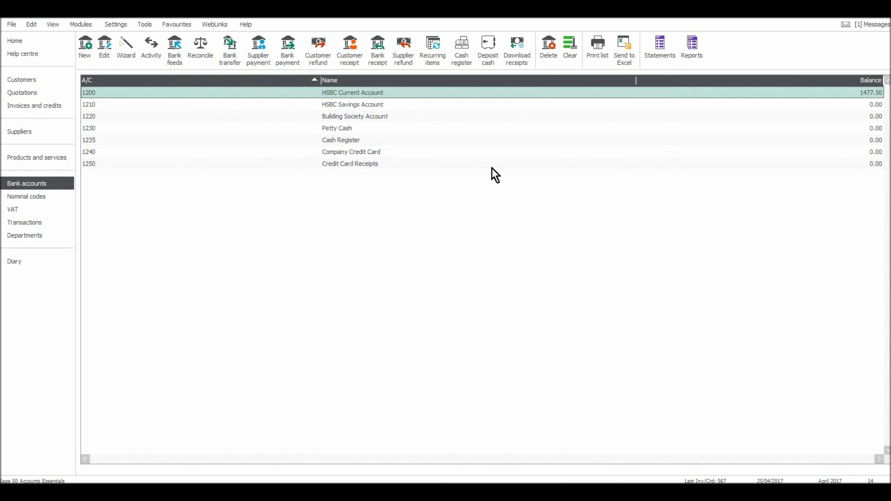
- Get a blank Supplier Payment form open for HSBC, discarding a mistakenly opened Customer Receipt
left_click(260, 49)
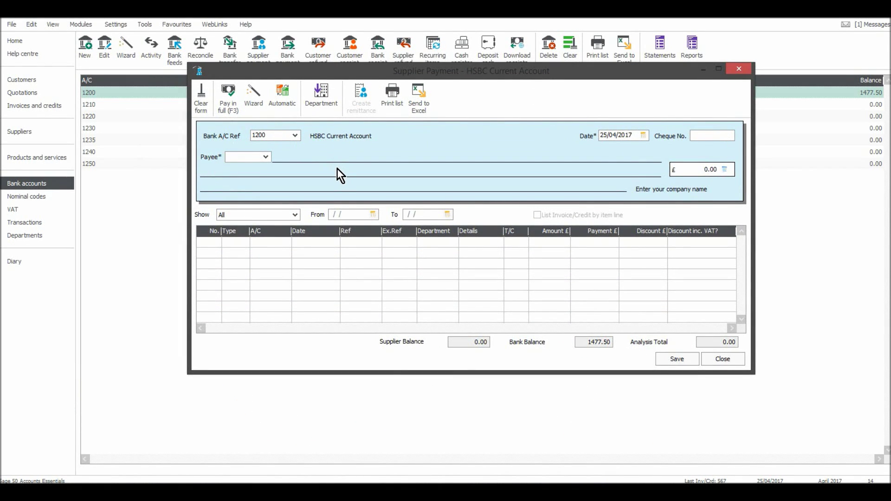
left_click(738, 69)
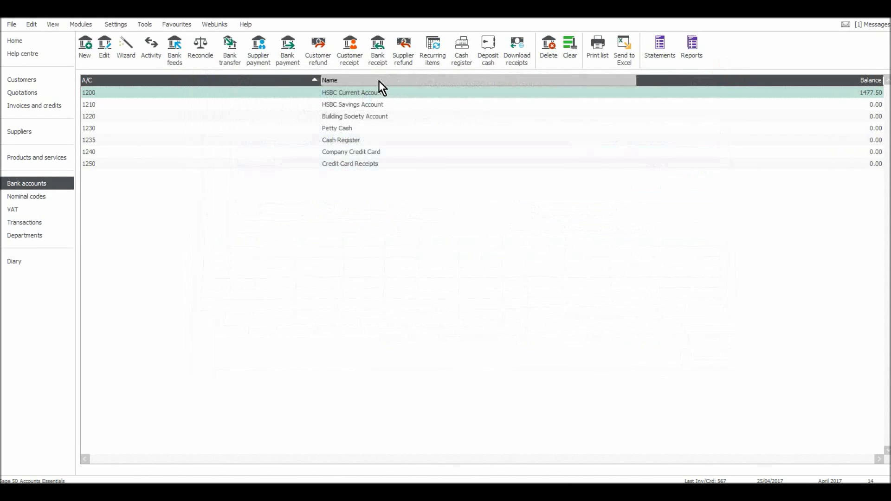
left_click(349, 50)
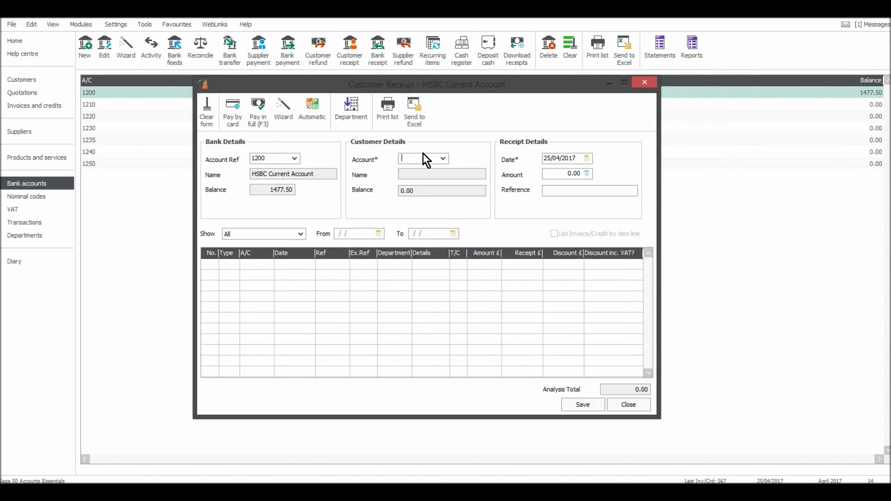
left_click(645, 84)
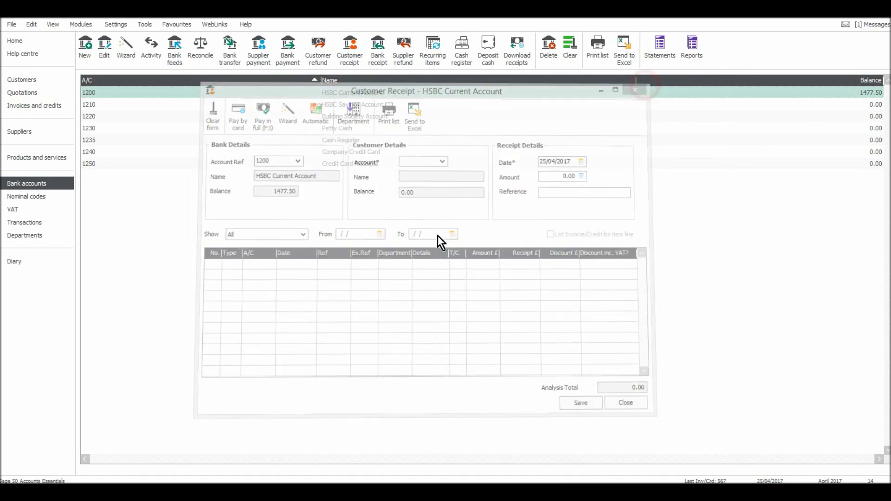
left_click(247, 59)
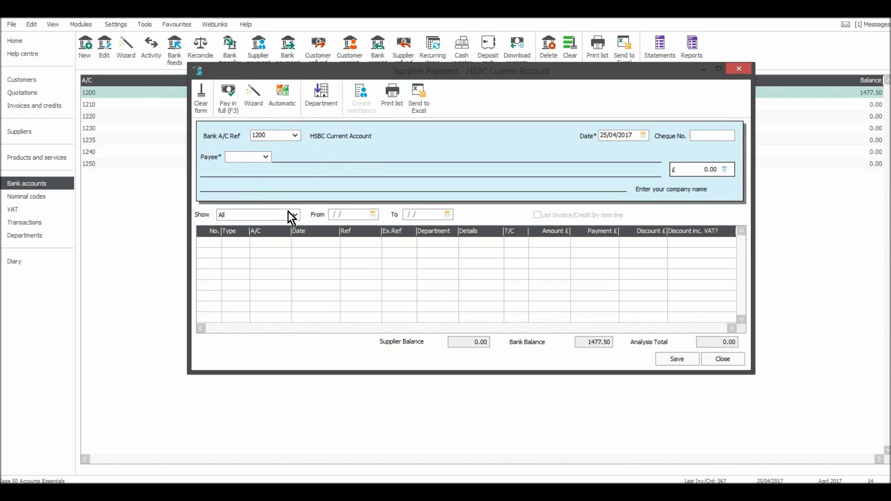
- Choose KHKBK as payee and enter cheque number 001214
left_click(265, 157)
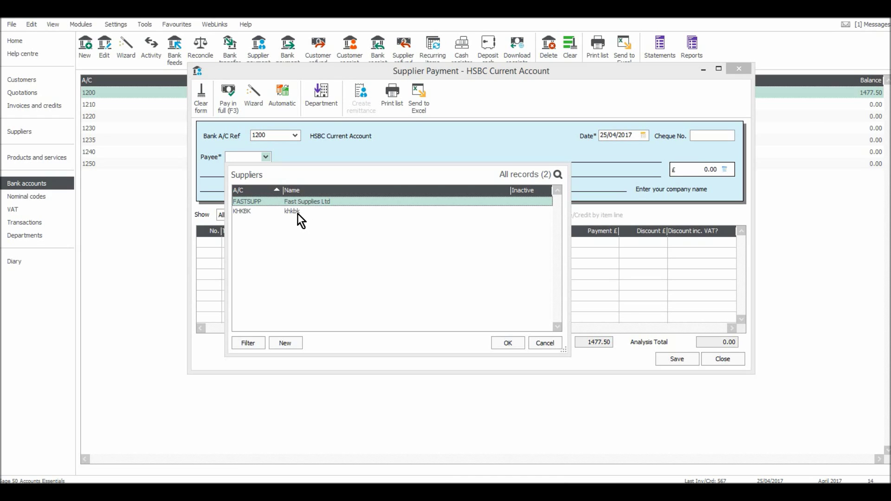
left_click(297, 213)
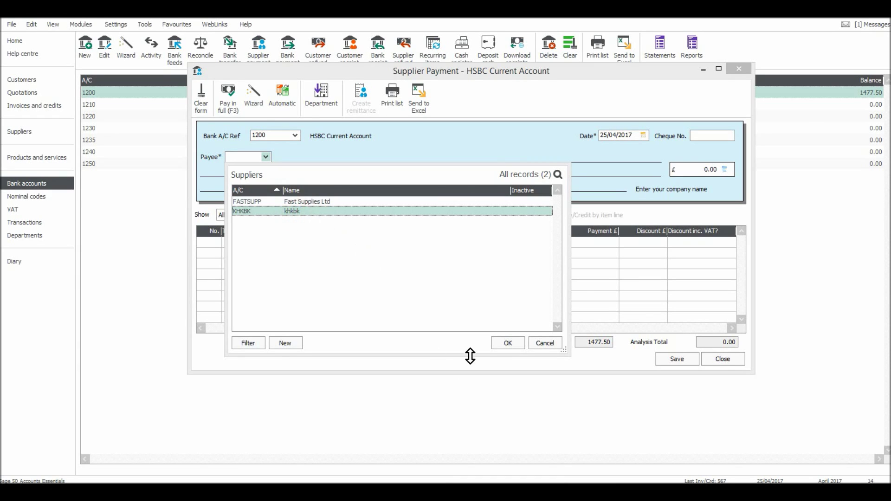
left_click(501, 346)
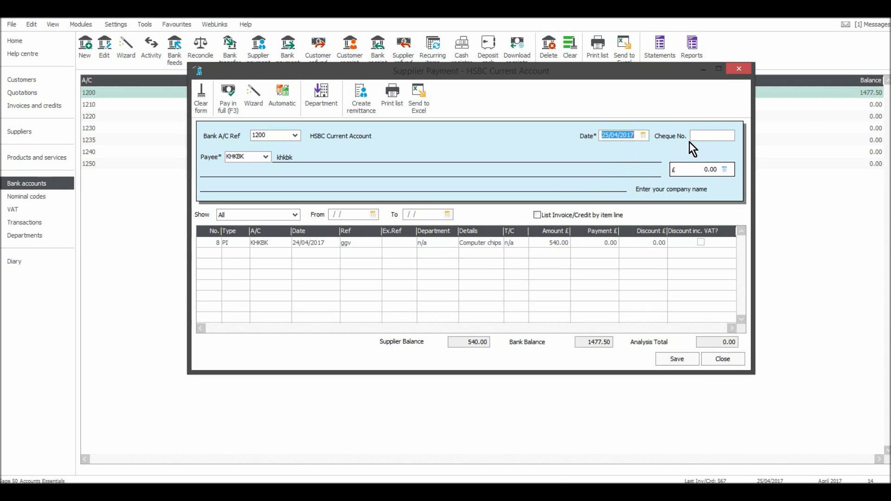
left_click(706, 135)
type("001214")
double_click(714, 136)
left_click(717, 135)
- Pay 270.00 against invoice 8 and save the payment
left_click(581, 242)
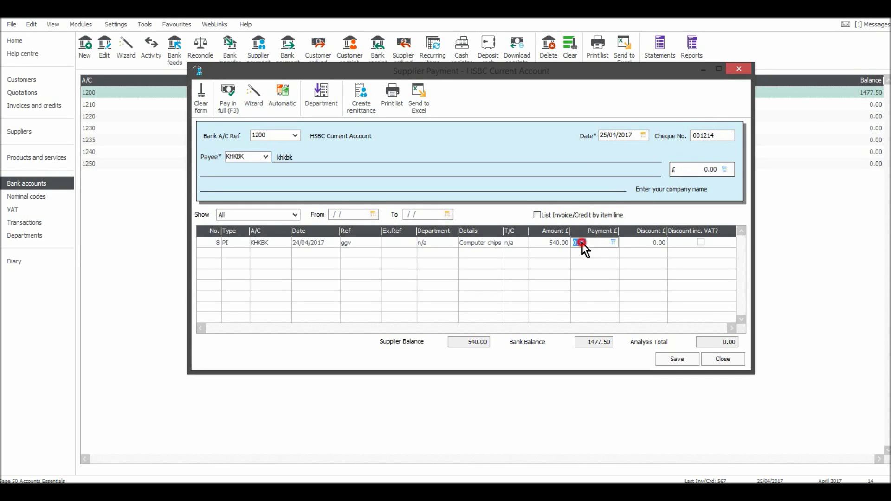
type("540")
key("BackSpace")
key("BackSpace")
key("BackSpace")
type("20")
key("BackSpace")
type("70")
left_click(674, 360)
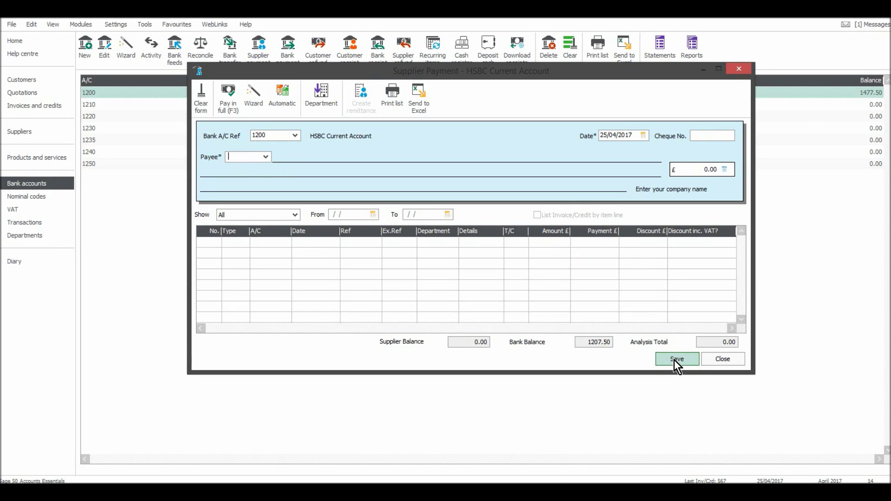
- Pay Fast Supplies Ltd's 42.60 Stationery invoice in full and save the payment
type("FASTSUPP")
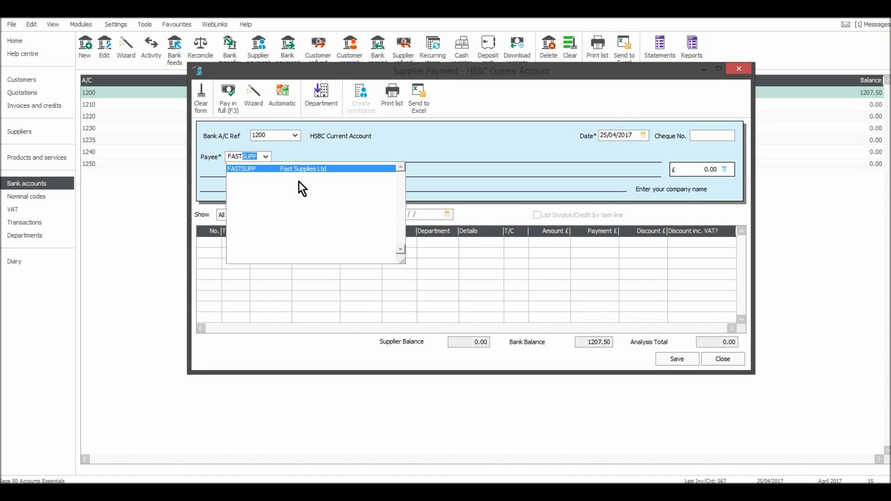
left_click(307, 168)
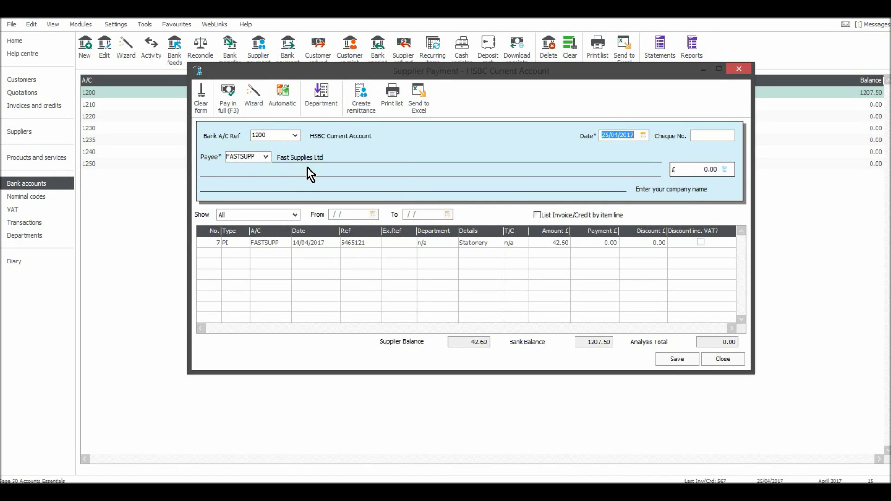
left_click(699, 135)
left_click(685, 170)
left_click(224, 107)
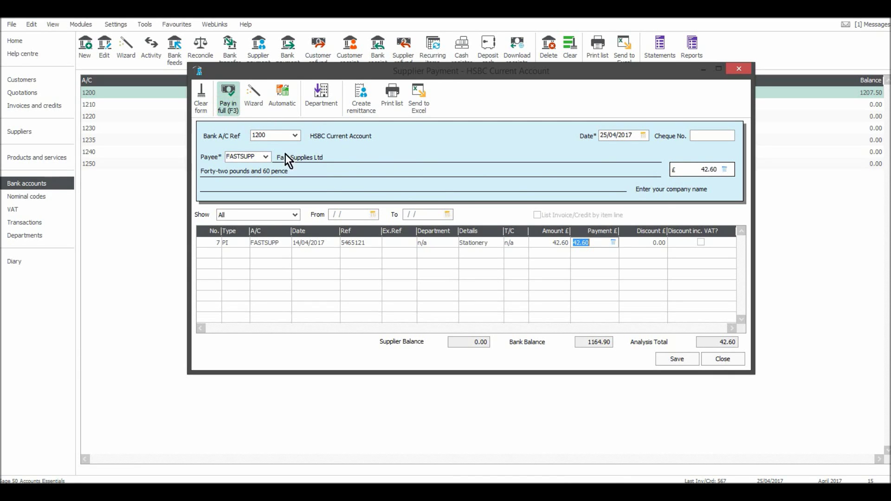
left_click(670, 360)
- Compare KHKBK's 540.00 invoice with its 270.00 payment in the supplier's activity, then close the record
left_click(739, 71)
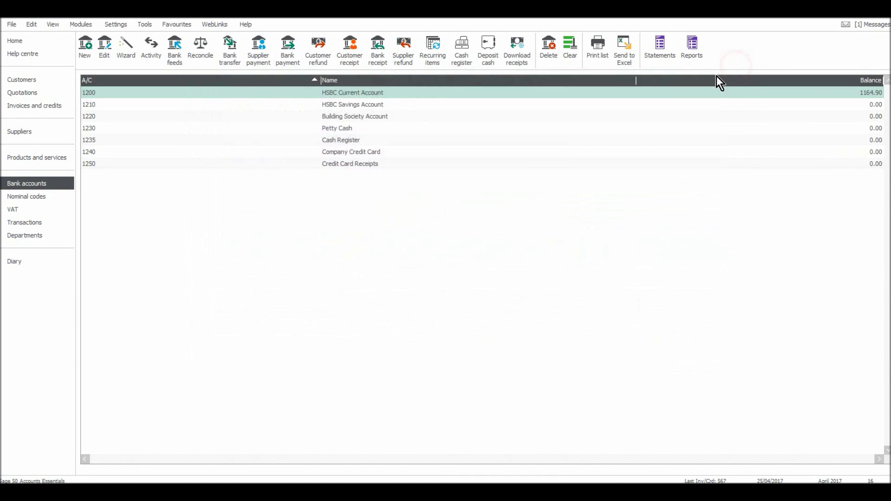
left_click(20, 132)
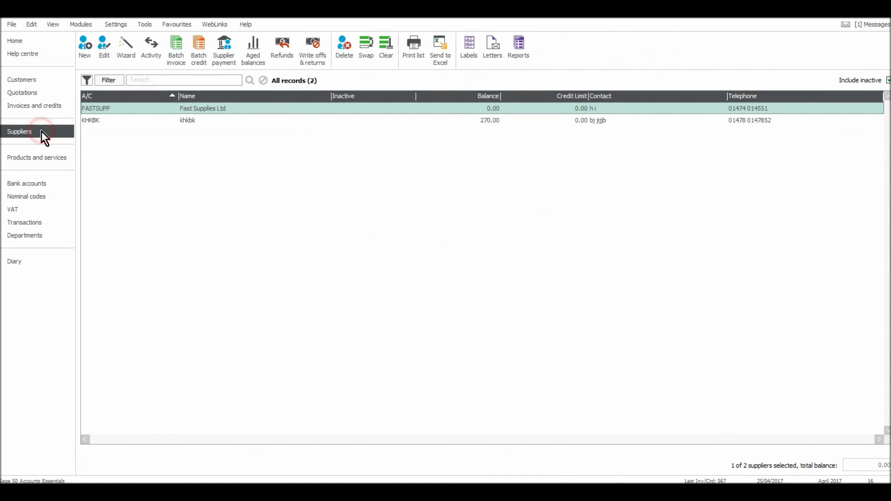
left_click(461, 119)
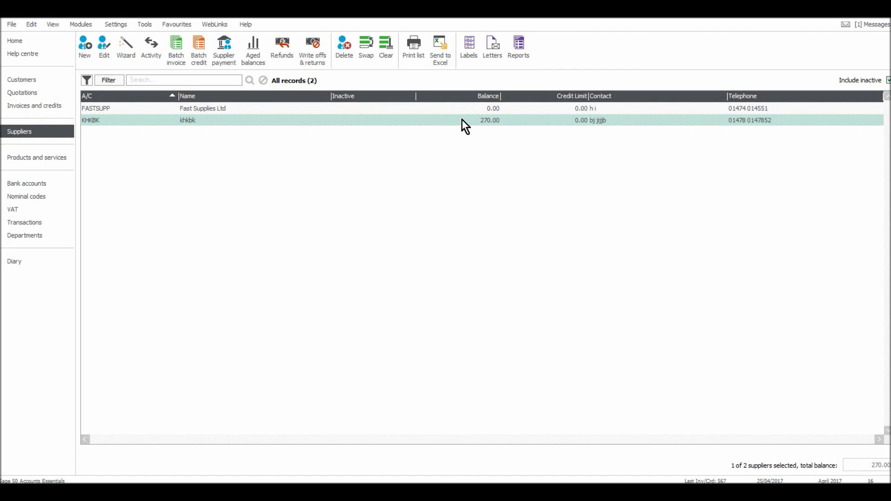
double_click(461, 119)
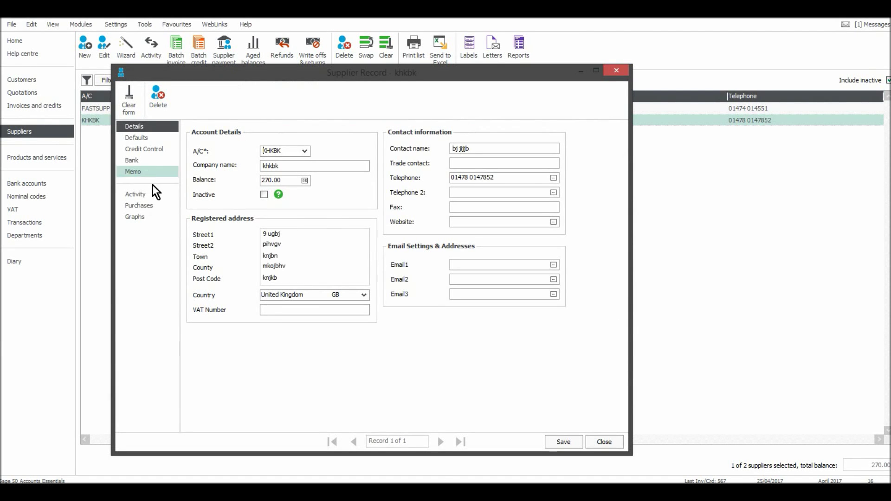
left_click(149, 198)
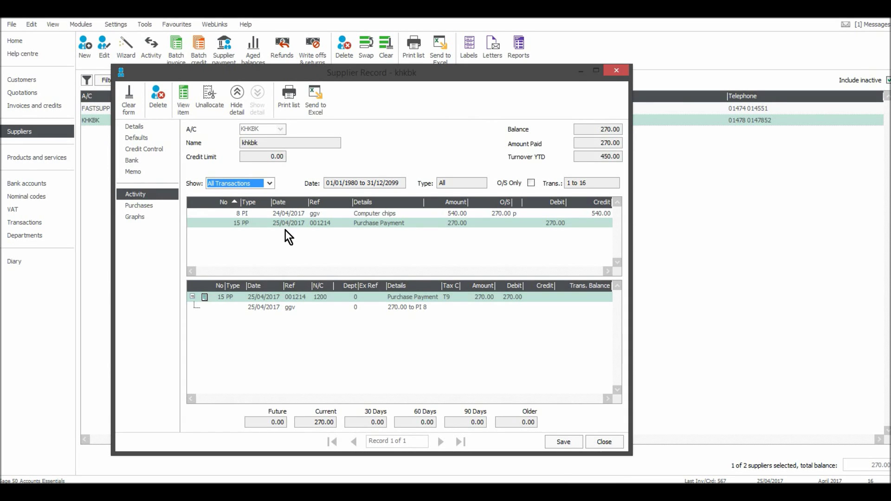
left_click(248, 225)
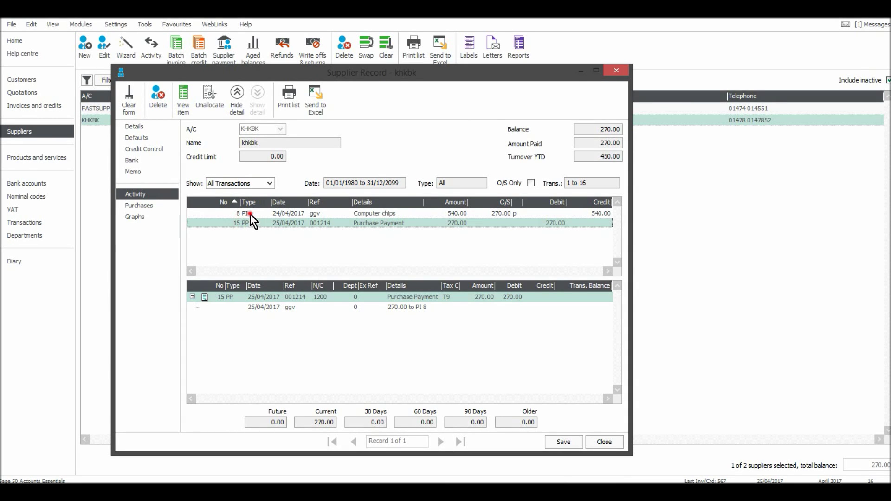
left_click(281, 216)
left_click(442, 223)
left_click(250, 212)
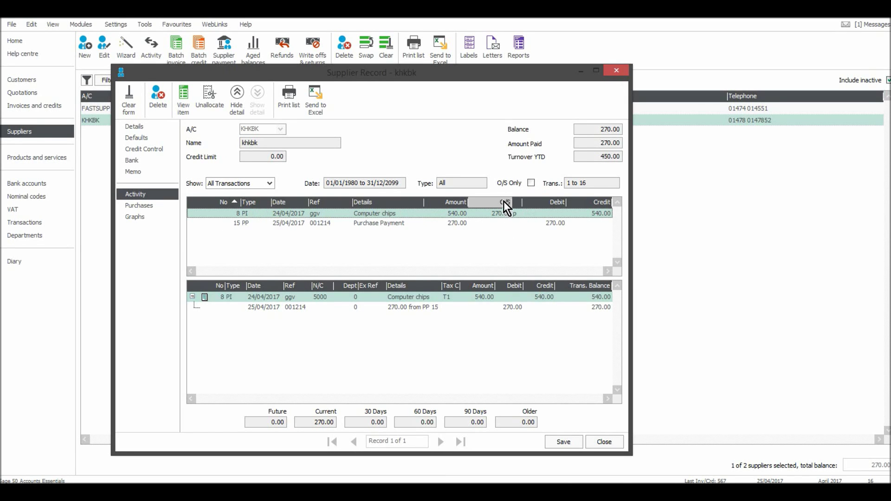
left_click(615, 72)
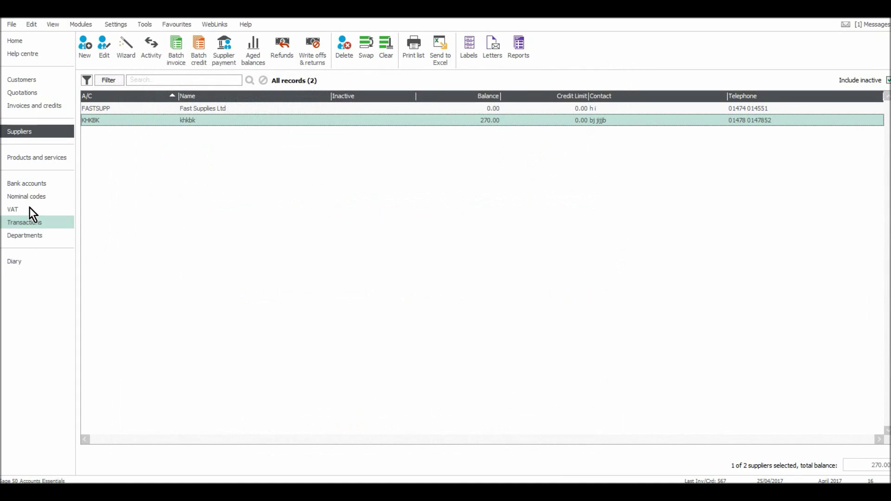
- Return to Bank accounts to see HSBC Current Account at 1164.90
left_click(38, 186)
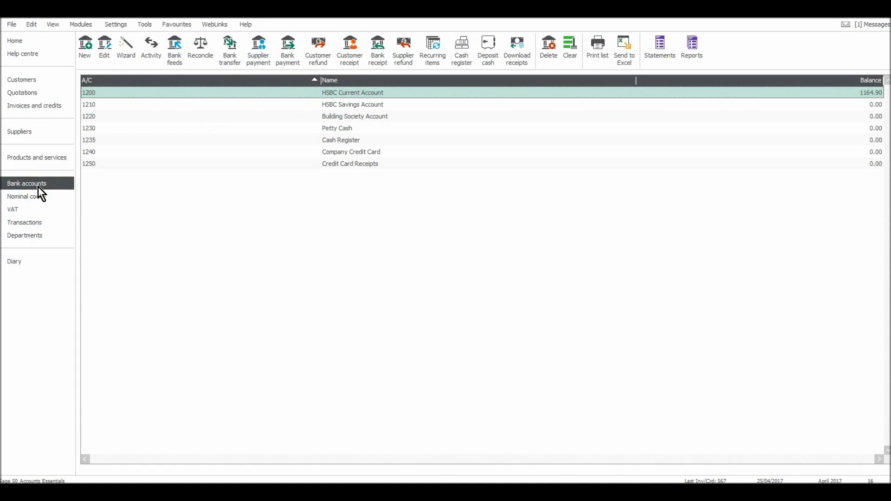